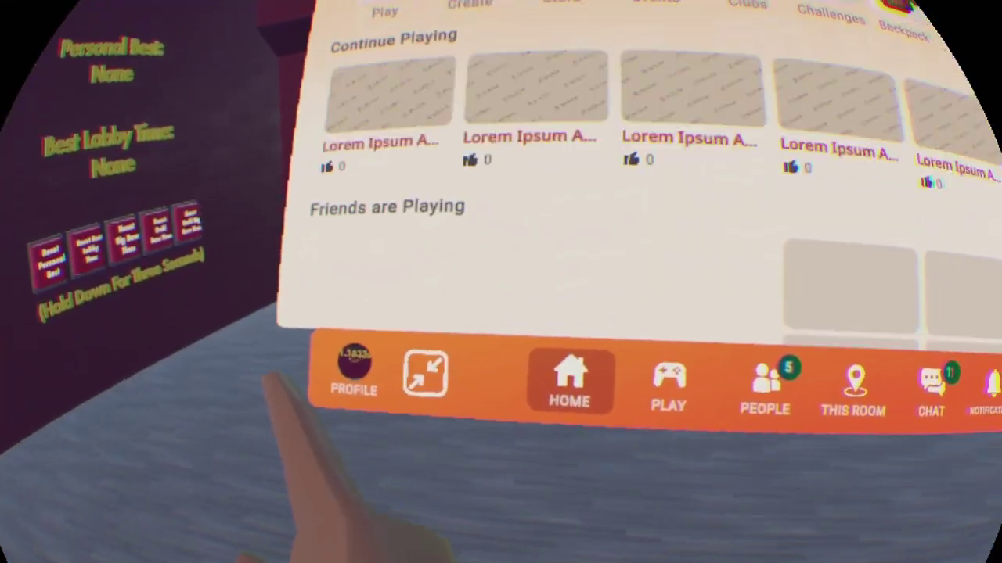
pyautogui.press('Escape')
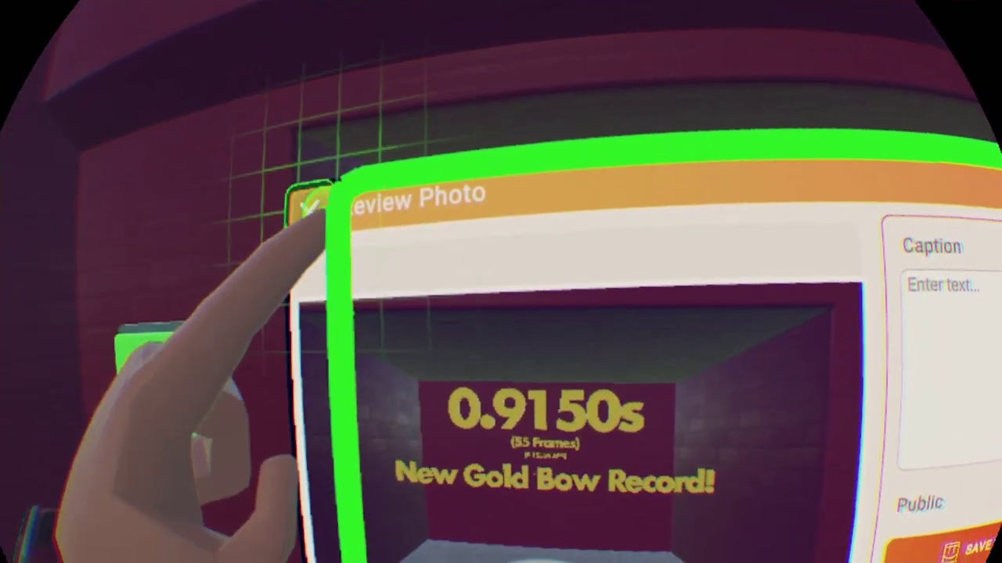
# Retake the record board photo, then cancel applying that snapshot
pyautogui.click(310, 205)
pyautogui.click(268, 235)
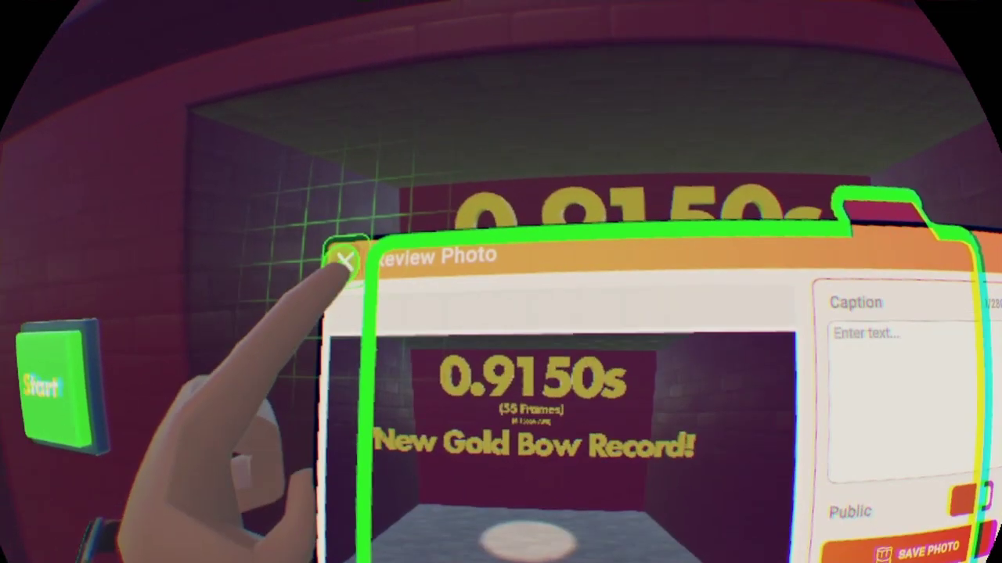
pyautogui.click(336, 252)
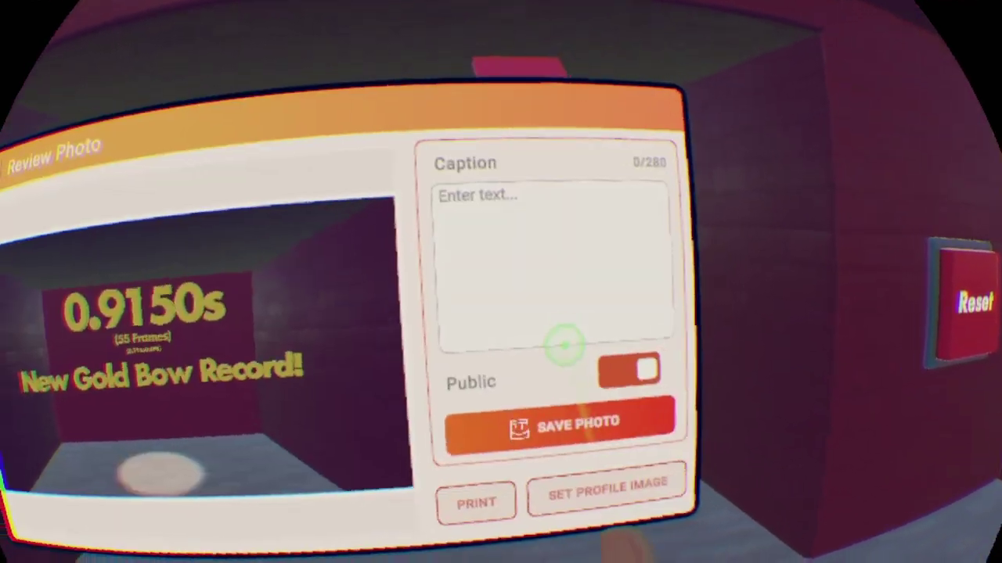
pyautogui.click(726, 409)
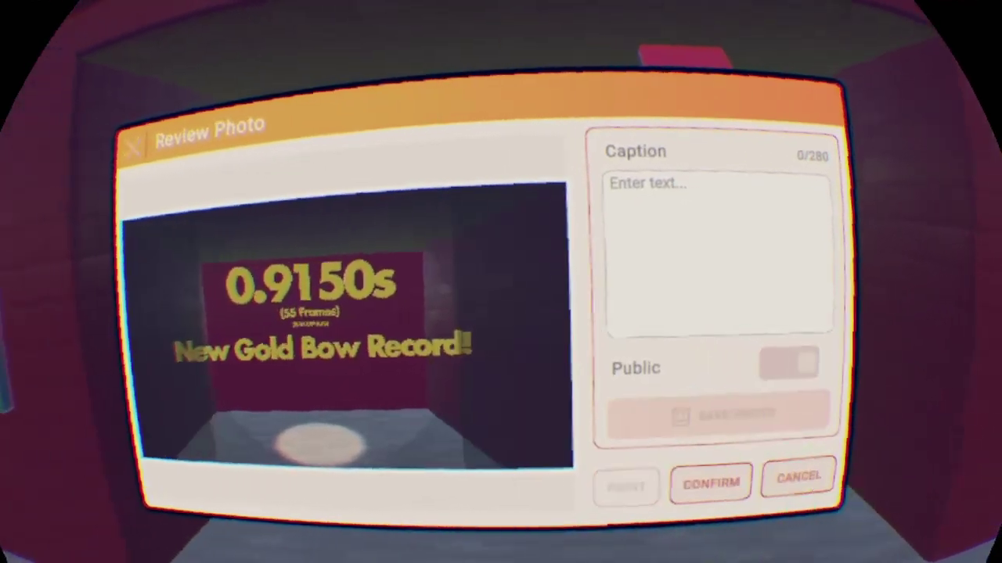
pyautogui.click(756, 454)
# Shoot a fresh record board photo, begin making it the profile image, then exit review
pyautogui.click(313, 215)
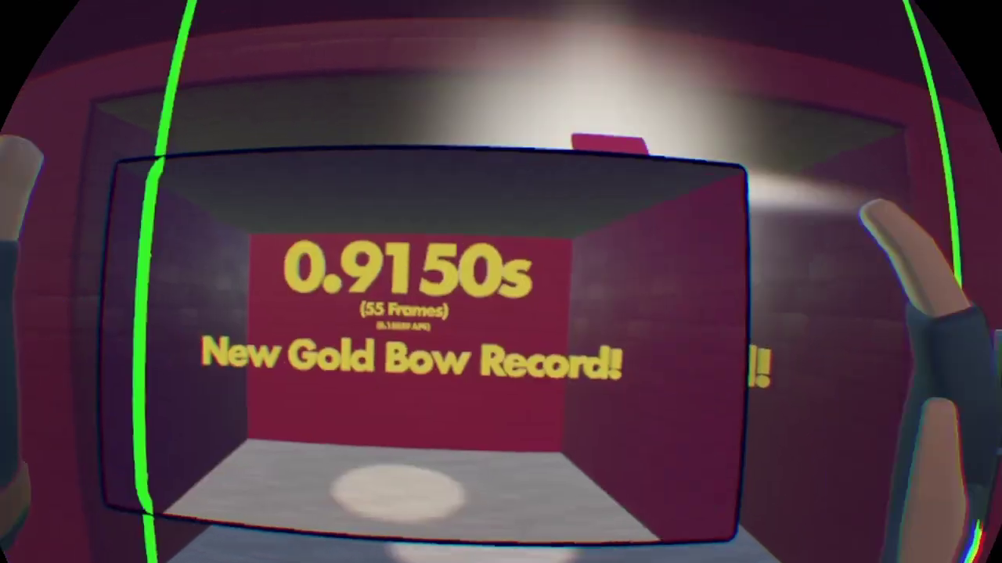
pyautogui.click(501, 282)
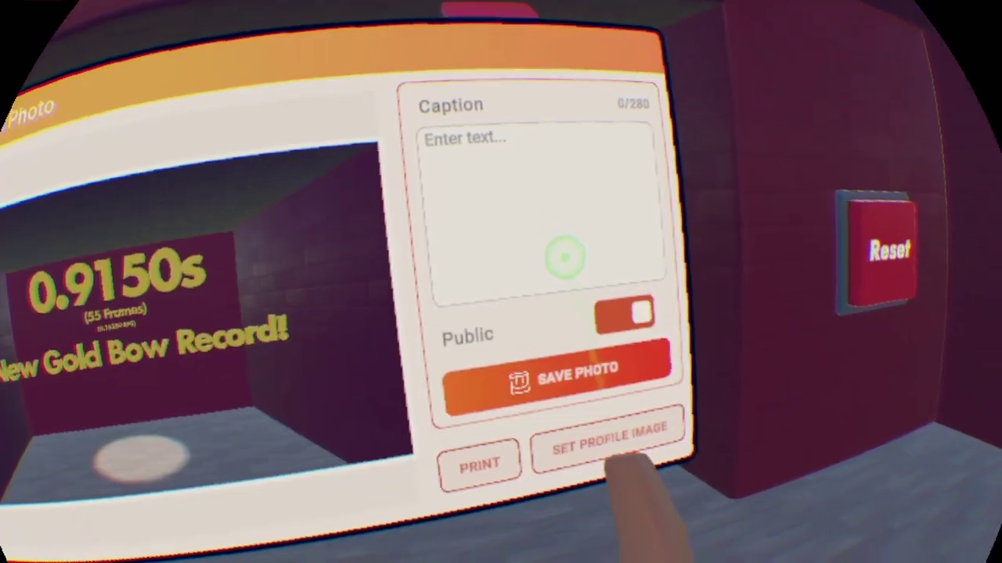
pyautogui.click(618, 454)
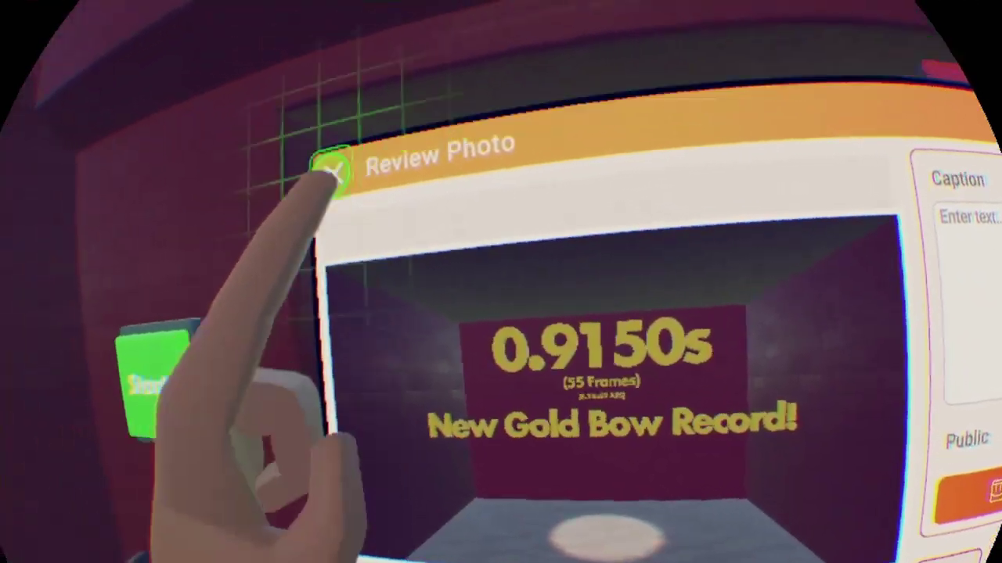
pyautogui.click(324, 168)
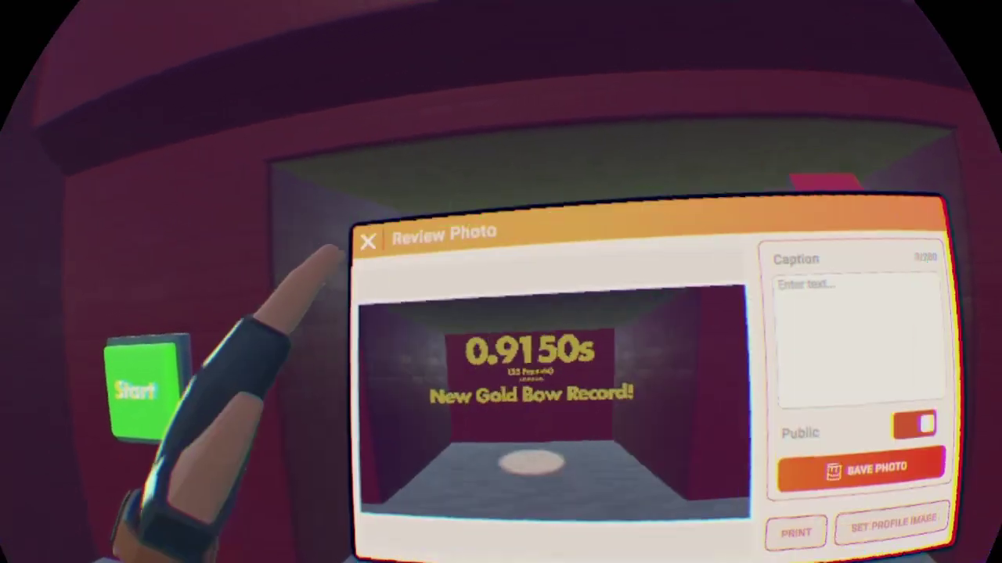
pyautogui.click(368, 241)
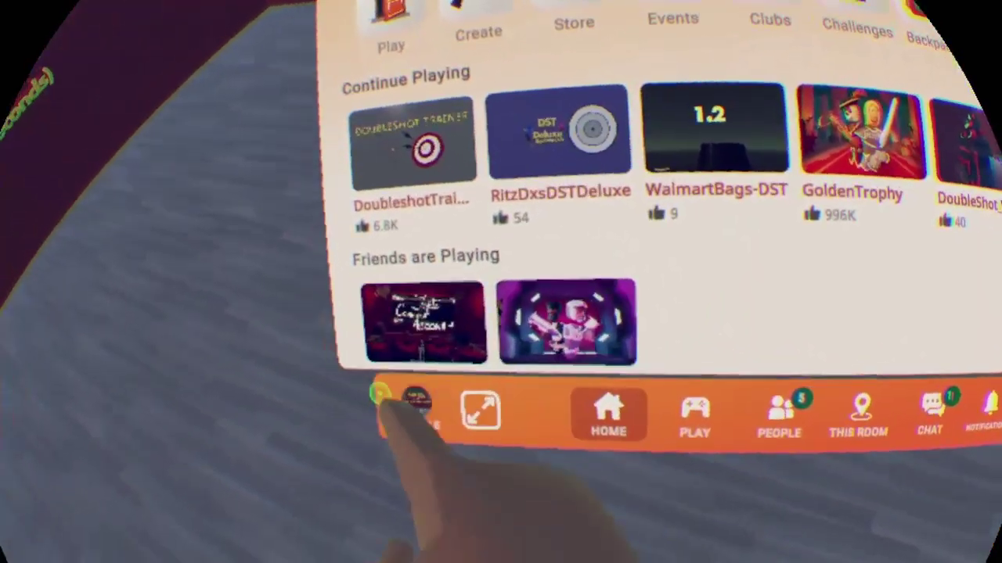
# Show your own profile, now pictured with the 0.9150s New Gold Bow Record snapshot
pyautogui.click(160, 452)
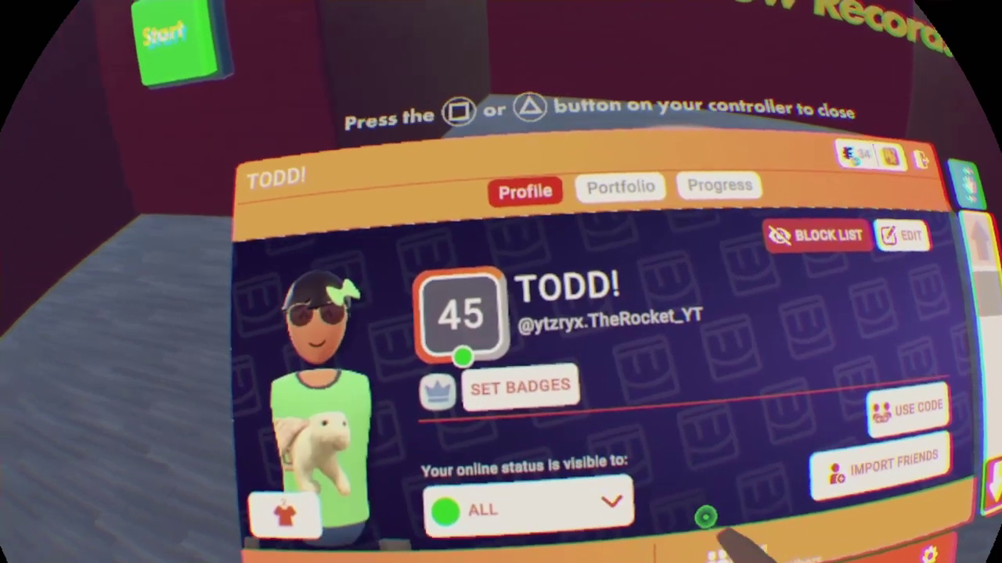
pyautogui.scroll(-5, 516, 412)
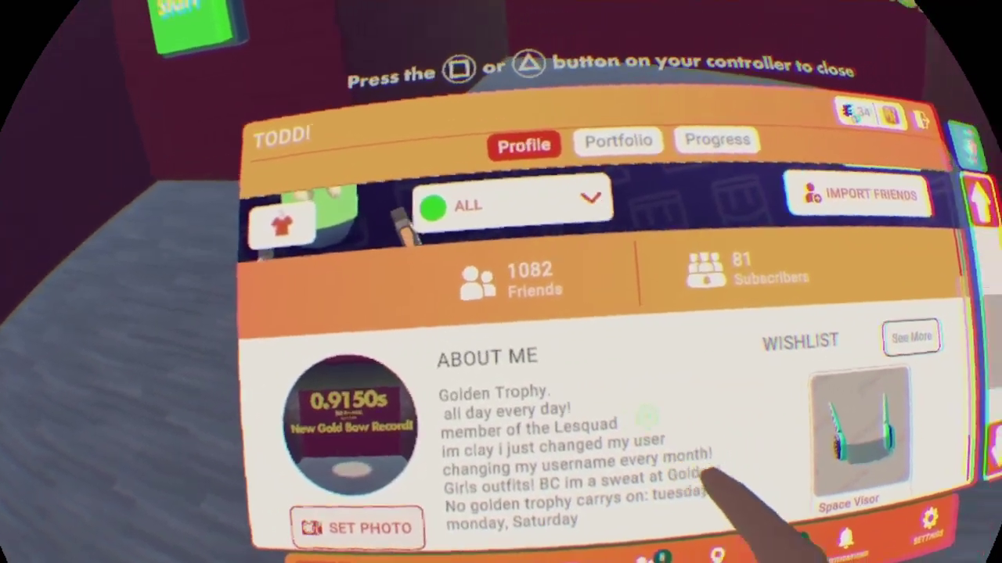